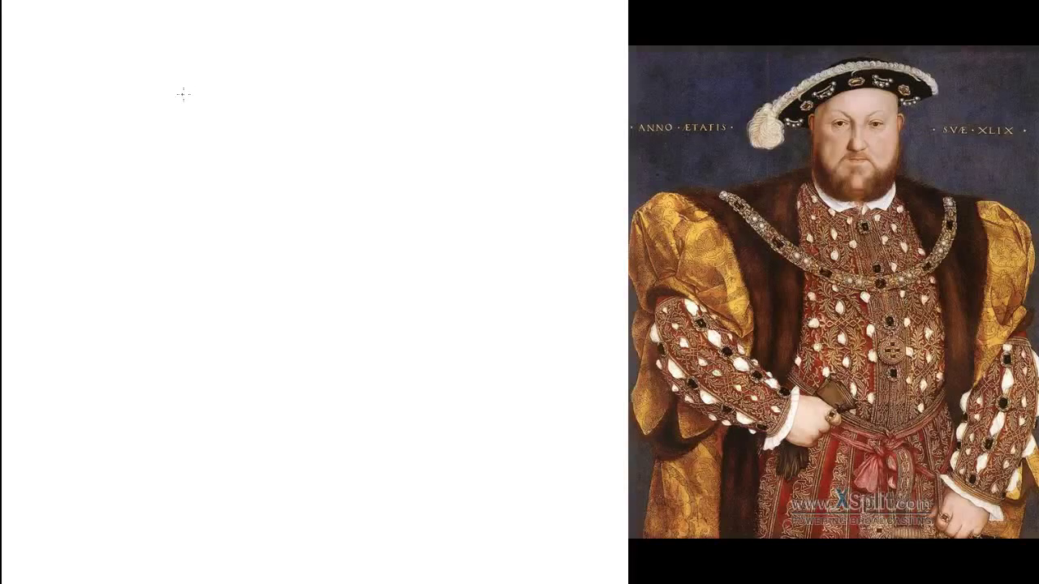
Draw the face outline below the hat and a feather plume at the brim's left end, undoing one stray loop
mouse_move(162, 78)
mouse_down()
mouse_move(155, 213)
mouse_move(183, 253)
mouse_move(269, 272)
mouse_move(348, 262)
mouse_move(382, 181)
mouse_move(399, 79)
mouse_move(204, 73)
mouse_move(122, 104)
mouse_move(68, 101)
mouse_move(89, 60)
mouse_move(224, 27)
mouse_move(389, 32)
mouse_move(417, 65)
mouse_move(399, 79)
mouse_up()
drag(52, 95, 75, 53)
key(ctrl+z)
mouse_move(63, 92)
mouse_down()
mouse_move(42, 122)
mouse_move(65, 77)
mouse_move(151, 30)
mouse_move(404, 31)
mouse_up()
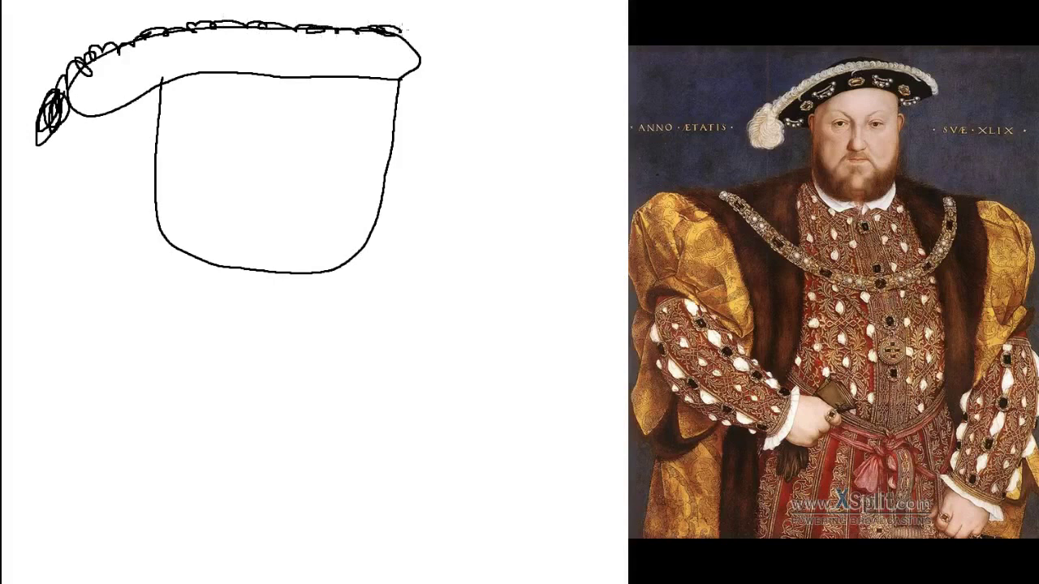
Add brim detail lines, then the nose, right and left eyes, and the mouth inside the face
mouse_move(112, 79)
mouse_down()
mouse_move(220, 52)
mouse_move(390, 65)
mouse_move(400, 78)
mouse_up()
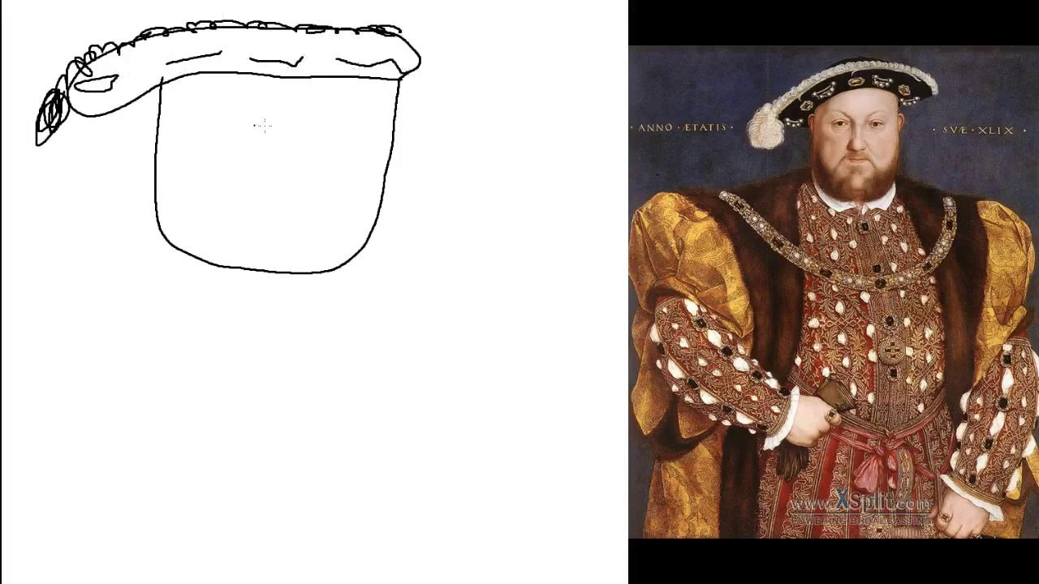
mouse_move(196, 111)
mouse_down()
mouse_move(242, 110)
mouse_move(264, 150)
mouse_move(243, 192)
mouse_move(269, 212)
mouse_move(310, 200)
mouse_move(297, 151)
mouse_move(325, 107)
mouse_move(385, 106)
mouse_up()
mouse_move(333, 126)
mouse_down()
mouse_move(331, 138)
mouse_move(335, 126)
mouse_up()
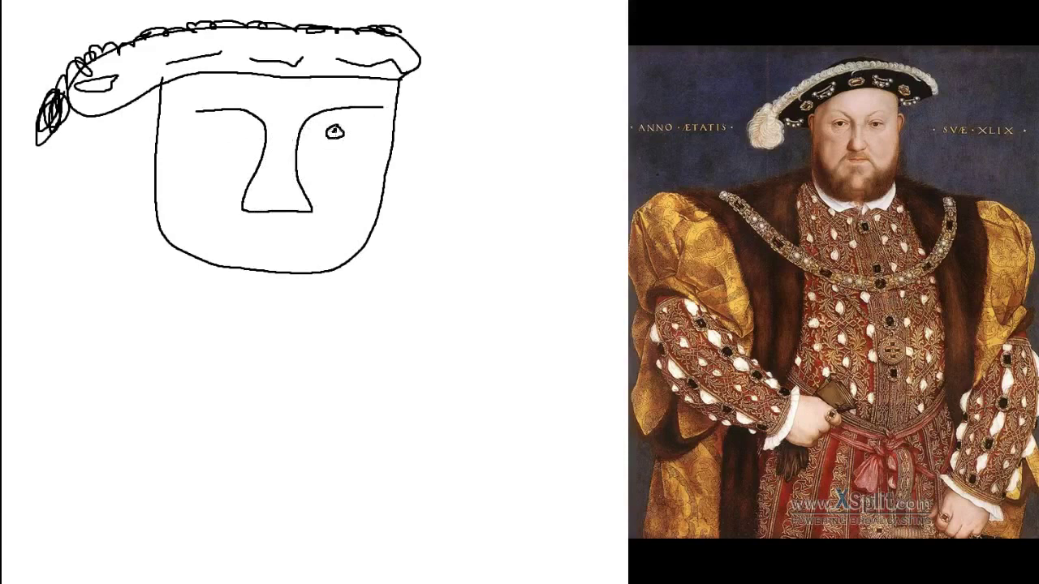
mouse_move(228, 124)
mouse_down()
mouse_move(224, 140)
mouse_move(228, 123)
mouse_up()
mouse_move(255, 239)
mouse_down()
mouse_move(304, 245)
mouse_move(282, 255)
mouse_move(257, 240)
mouse_up()
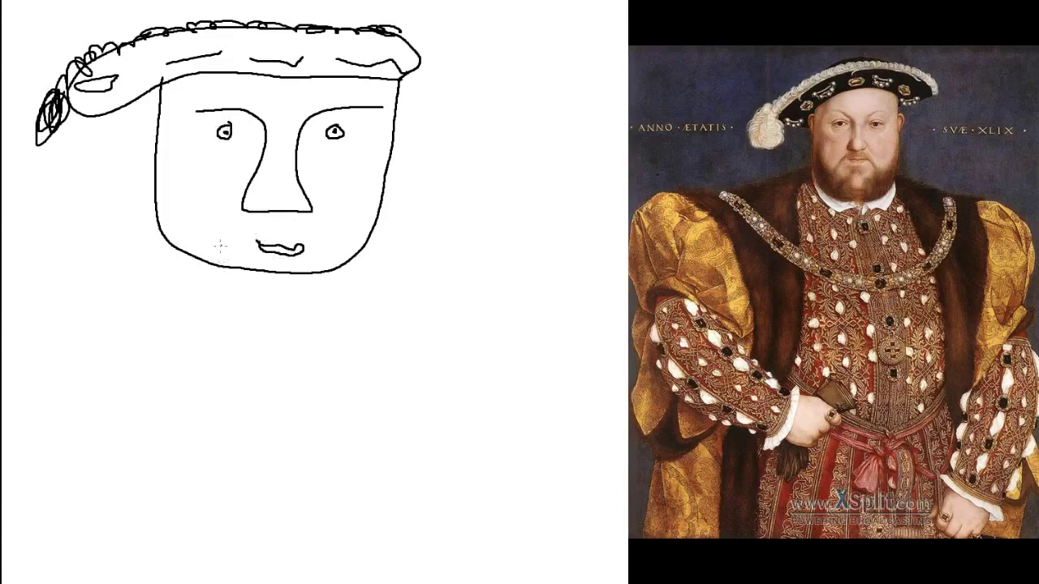
Draw a moustache over the mouth and scribble a thick beard along the chin and jaw
mouse_move(222, 250)
mouse_down()
mouse_move(252, 231)
mouse_move(302, 232)
mouse_move(323, 248)
mouse_up()
mouse_move(219, 250)
mouse_down()
mouse_move(234, 268)
mouse_move(243, 258)
mouse_move(203, 276)
mouse_move(213, 258)
mouse_move(199, 276)
mouse_move(155, 185)
mouse_up()
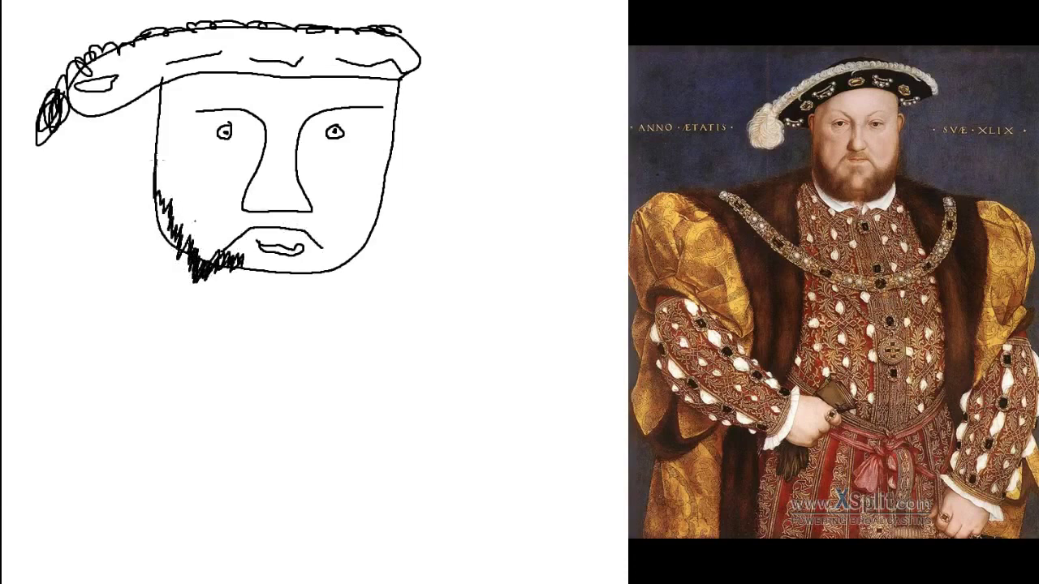
mouse_move(232, 256)
mouse_down()
mouse_move(211, 276)
mouse_move(256, 259)
mouse_move(263, 280)
mouse_move(284, 268)
mouse_move(318, 276)
mouse_move(325, 247)
mouse_move(330, 268)
mouse_move(348, 243)
mouse_move(362, 243)
mouse_move(393, 179)
mouse_up()
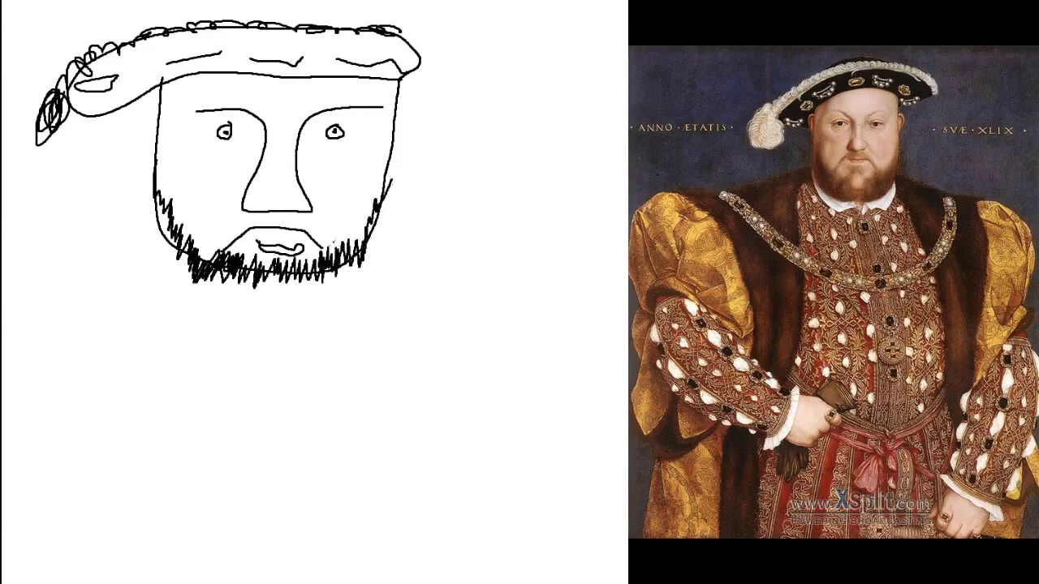
mouse_move(325, 250)
mouse_down()
mouse_move(290, 224)
mouse_move(245, 232)
mouse_move(224, 253)
mouse_up()
Draw both ears, the left shoulder and body side, and the left arm's outline
mouse_move(157, 146)
mouse_down()
mouse_move(136, 114)
mouse_move(159, 101)
mouse_move(149, 132)
mouse_up()
mouse_move(396, 105)
mouse_down()
mouse_move(417, 122)
mouse_move(396, 141)
mouse_move(406, 122)
mouse_move(402, 133)
mouse_up()
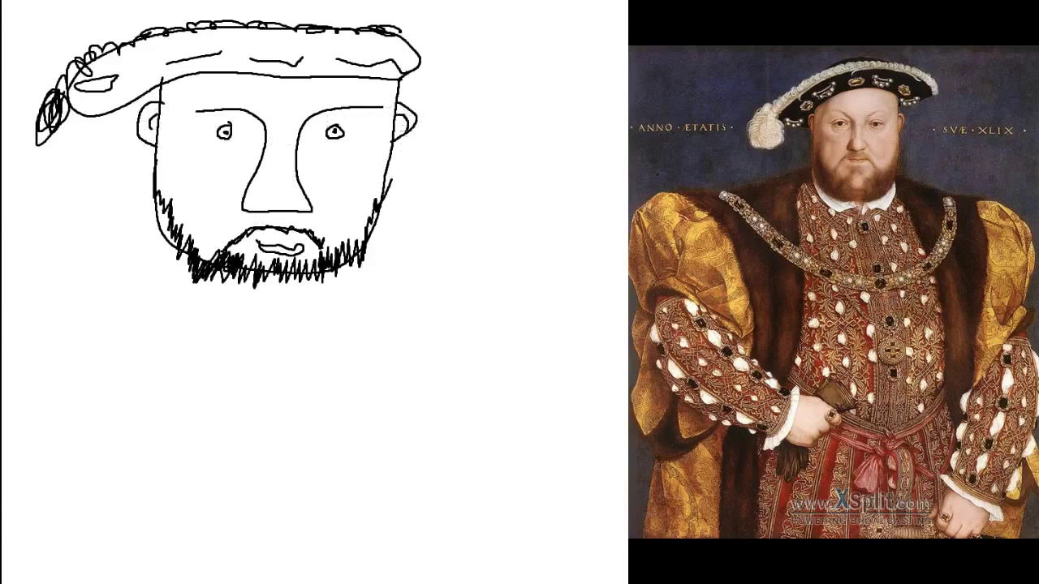
mouse_move(158, 218)
mouse_down()
mouse_move(75, 206)
mouse_move(18, 236)
mouse_move(12, 299)
mouse_move(39, 462)
mouse_move(41, 583)
mouse_up()
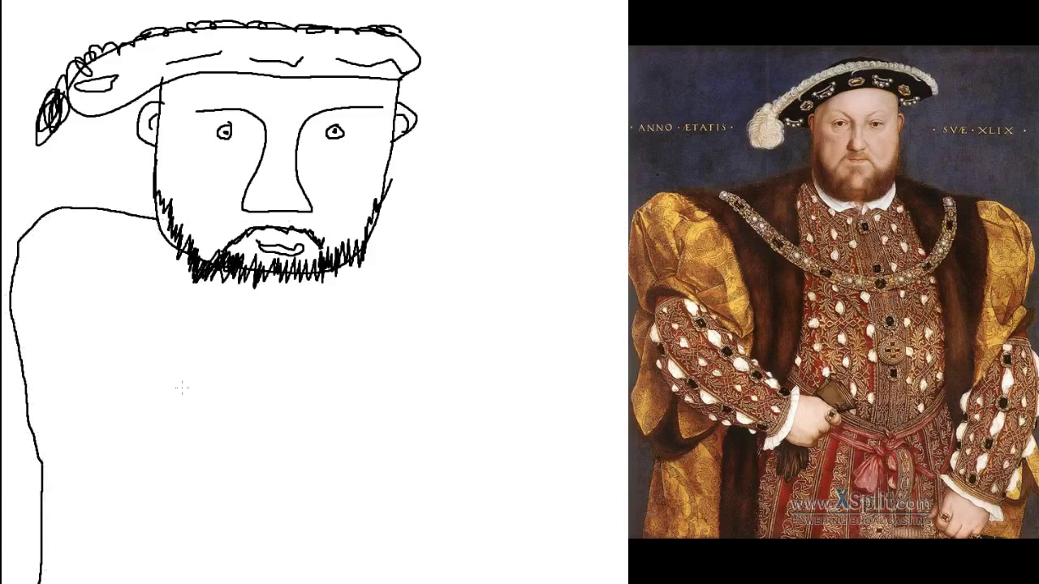
mouse_move(54, 362)
mouse_down()
mouse_move(68, 444)
mouse_move(170, 479)
mouse_move(208, 478)
mouse_move(231, 440)
mouse_move(157, 377)
mouse_move(128, 281)
mouse_up()
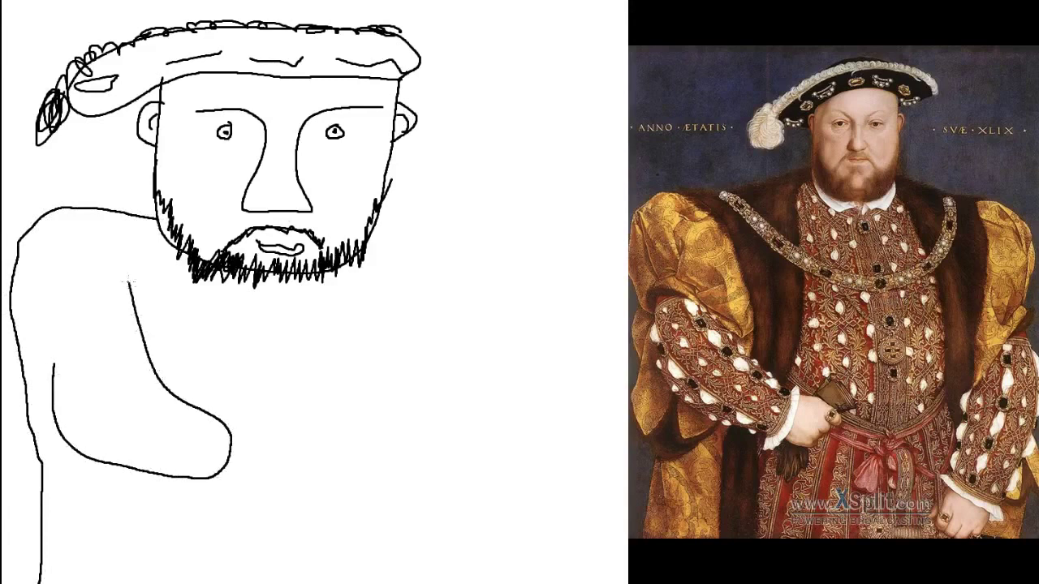
drag(57, 365, 51, 302)
Draw the hand gripping a dagger and the right shoulder and side of the body
mouse_move(236, 444)
mouse_down()
mouse_move(248, 431)
mouse_move(273, 445)
mouse_move(263, 480)
mouse_move(268, 461)
mouse_move(221, 478)
mouse_move(244, 484)
mouse_up()
mouse_move(252, 444)
mouse_down()
mouse_move(282, 413)
mouse_move(233, 519)
mouse_move(265, 517)
mouse_move(236, 529)
mouse_move(265, 481)
mouse_up()
mouse_move(383, 202)
mouse_down()
mouse_move(494, 209)
mouse_move(553, 325)
mouse_move(556, 485)
mouse_move(536, 583)
mouse_move(443, 575)
mouse_move(516, 470)
mouse_move(536, 422)
mouse_move(518, 324)
mouse_up()
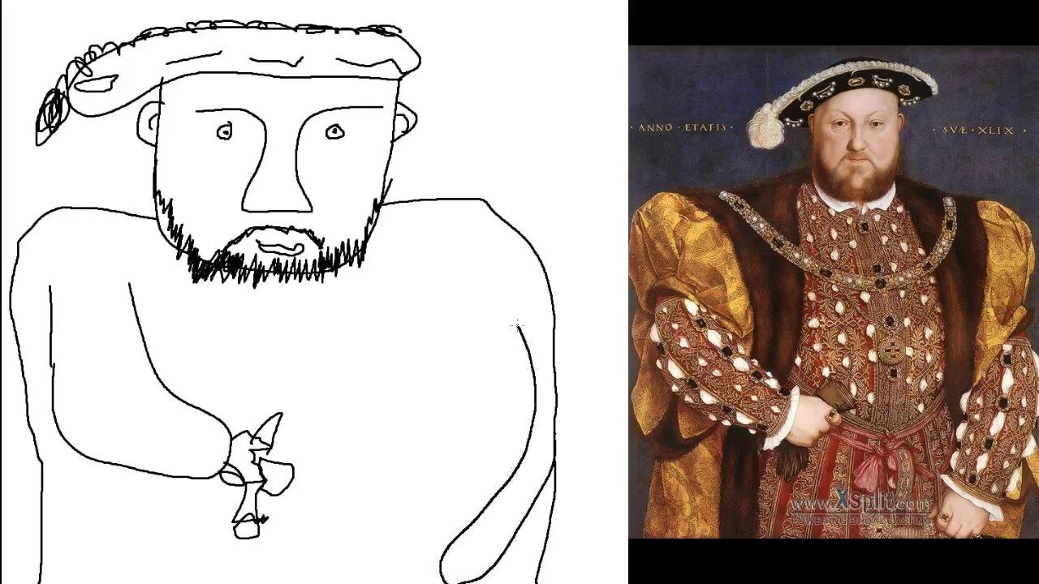
Scribble the lower-right hand and draw the curved fur collar under the beard
mouse_move(430, 564)
mouse_down()
mouse_move(452, 553)
mouse_move(438, 581)
mouse_move(459, 541)
mouse_move(477, 582)
mouse_up()
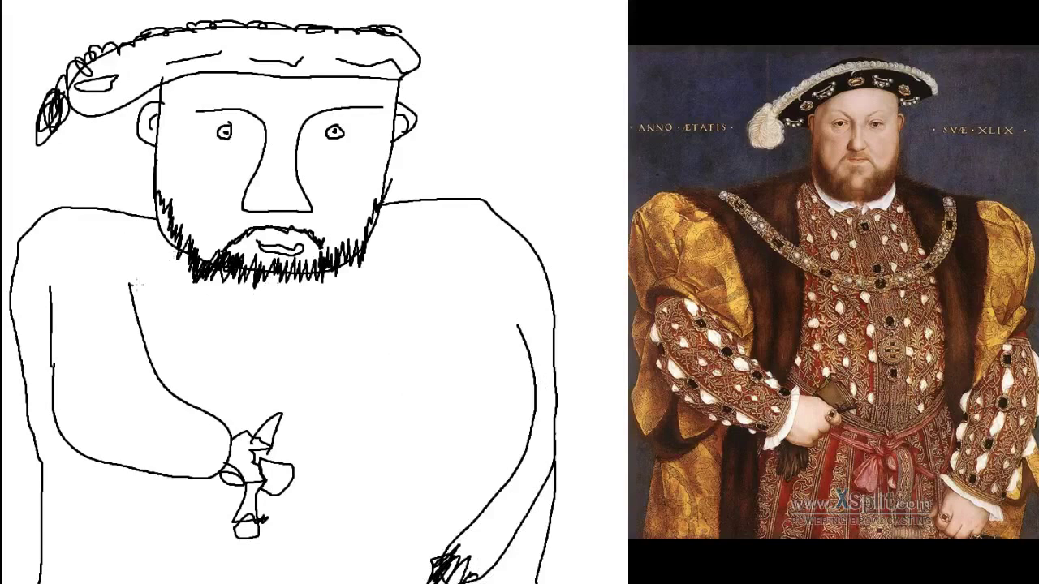
mouse_move(156, 272)
mouse_down()
mouse_move(208, 304)
mouse_move(370, 293)
mouse_move(467, 234)
mouse_move(476, 258)
mouse_move(401, 319)
mouse_move(281, 341)
mouse_move(159, 306)
mouse_move(133, 256)
mouse_move(160, 263)
mouse_move(166, 292)
mouse_move(195, 323)
mouse_move(229, 315)
mouse_move(293, 329)
mouse_move(421, 288)
mouse_move(469, 245)
mouse_up()
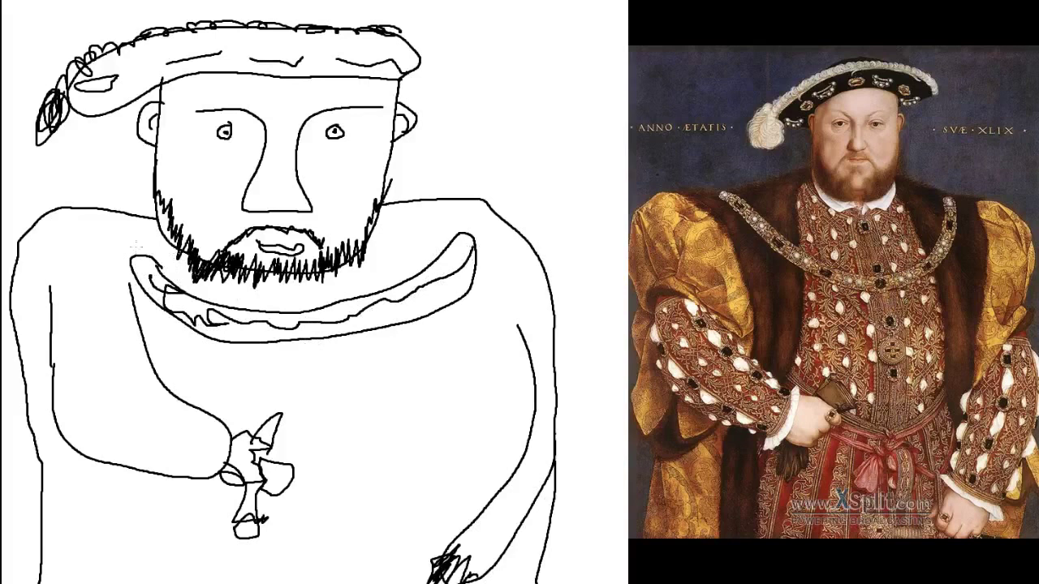
mouse_move(172, 219)
mouse_down()
mouse_move(137, 260)
mouse_move(143, 314)
mouse_up()
Add fold lines to the left sleeve and shoulder, plus right shoulder and sleeve lines
drag(118, 464, 104, 583)
drag(81, 513, 67, 559)
drag(53, 451, 80, 527)
drag(38, 307, 34, 377)
drag(74, 250, 134, 231)
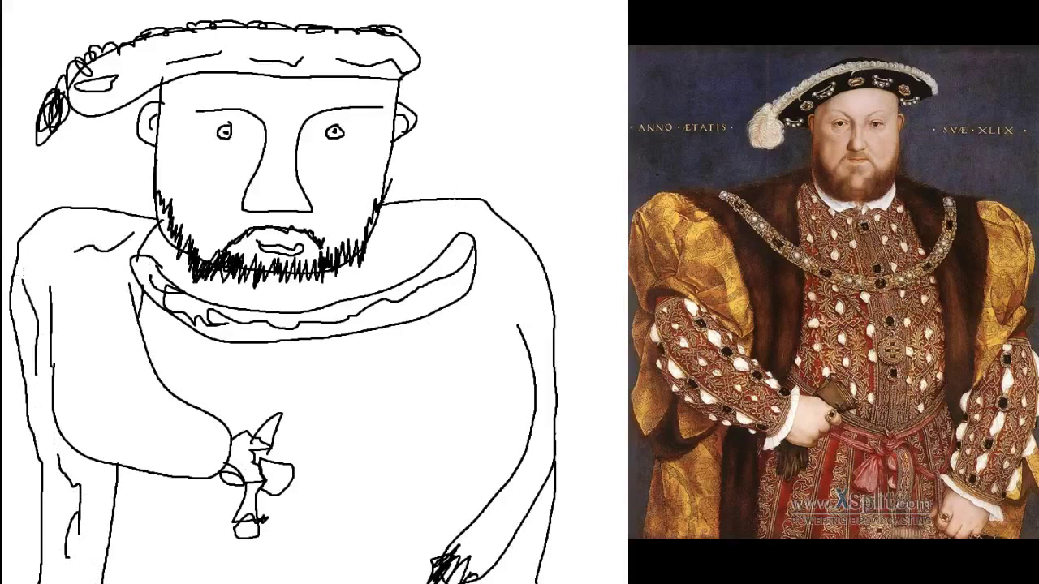
drag(455, 219, 455, 237)
drag(451, 297, 456, 541)
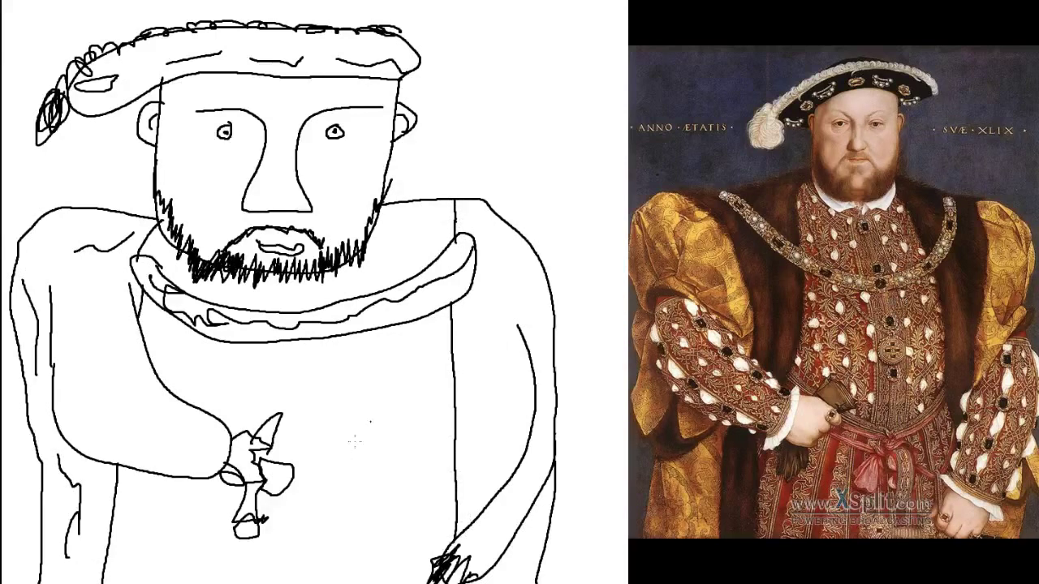
Draw the robe's bottom hem with a central buckle and its front opening down to the hem
mouse_move(109, 559)
mouse_down()
mouse_move(241, 575)
mouse_move(338, 567)
mouse_move(433, 532)
mouse_up()
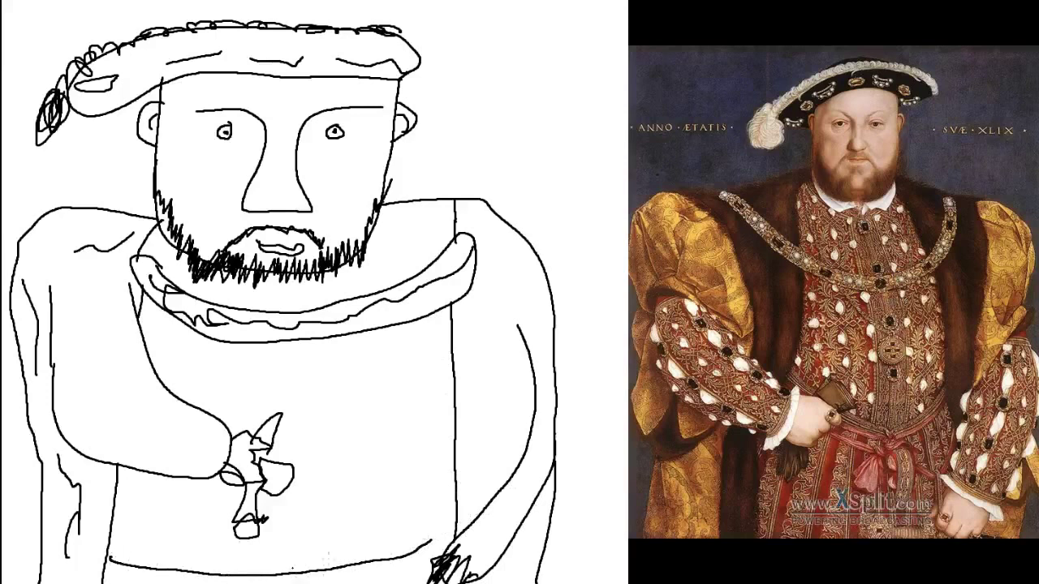
mouse_move(273, 568)
mouse_down()
mouse_move(262, 572)
mouse_move(281, 578)
mouse_up()
mouse_move(259, 268)
mouse_down()
mouse_move(261, 307)
mouse_move(295, 315)
mouse_move(261, 428)
mouse_up()
mouse_move(265, 489)
mouse_down()
mouse_move(267, 573)
mouse_move(328, 523)
mouse_move(323, 388)
mouse_move(301, 337)
mouse_up()
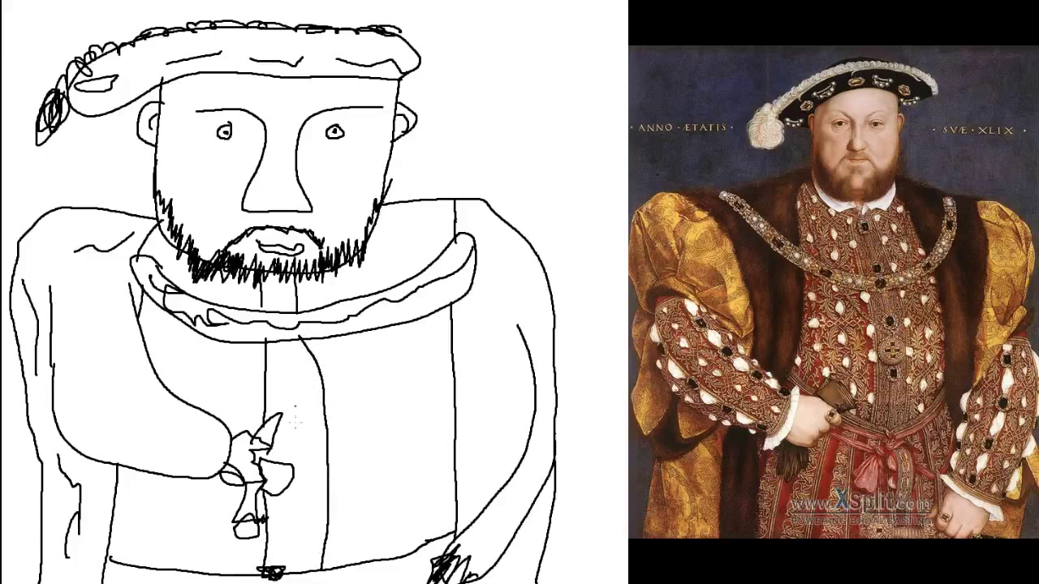
Draw the cross pendant on its cord and thick eyebrows over both eyes
mouse_move(245, 341)
mouse_down()
mouse_move(313, 426)
mouse_move(300, 399)
mouse_move(301, 415)
mouse_move(351, 331)
mouse_up()
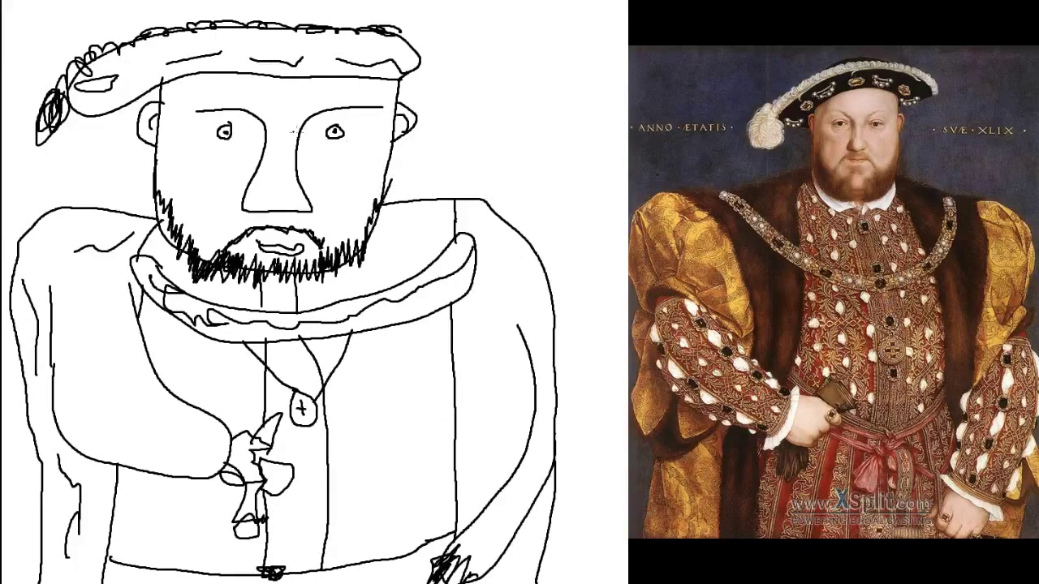
mouse_move(206, 109)
mouse_down()
mouse_move(198, 113)
mouse_move(249, 111)
mouse_up()
mouse_move(325, 109)
mouse_down()
mouse_move(367, 109)
mouse_move(310, 113)
mouse_move(385, 104)
mouse_up()
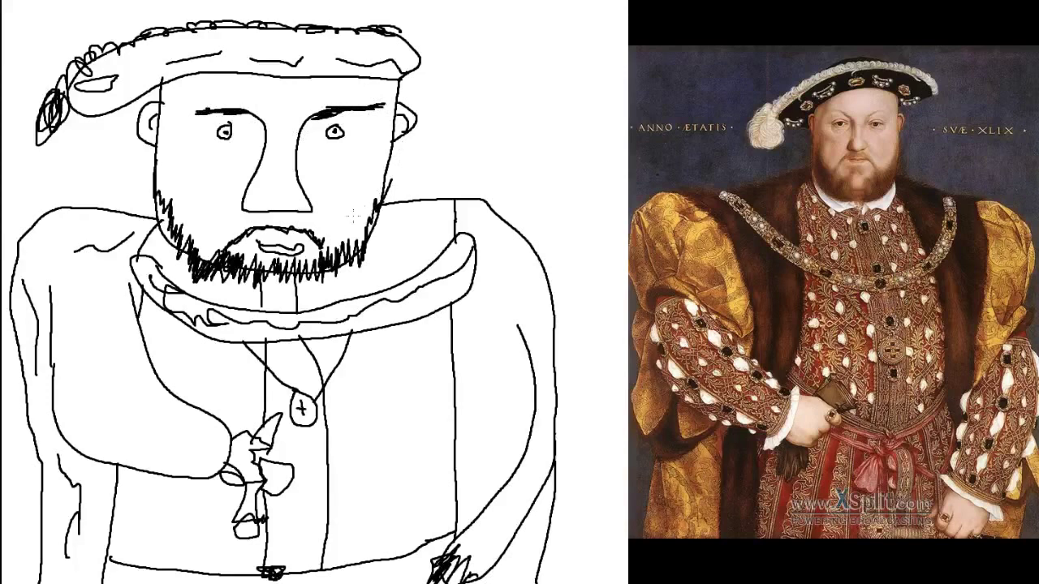
Add wavy inscription marks beside the head and darken the dagger hand and lower-right hand
drag(32, 168, 99, 169)
drag(468, 122, 604, 126)
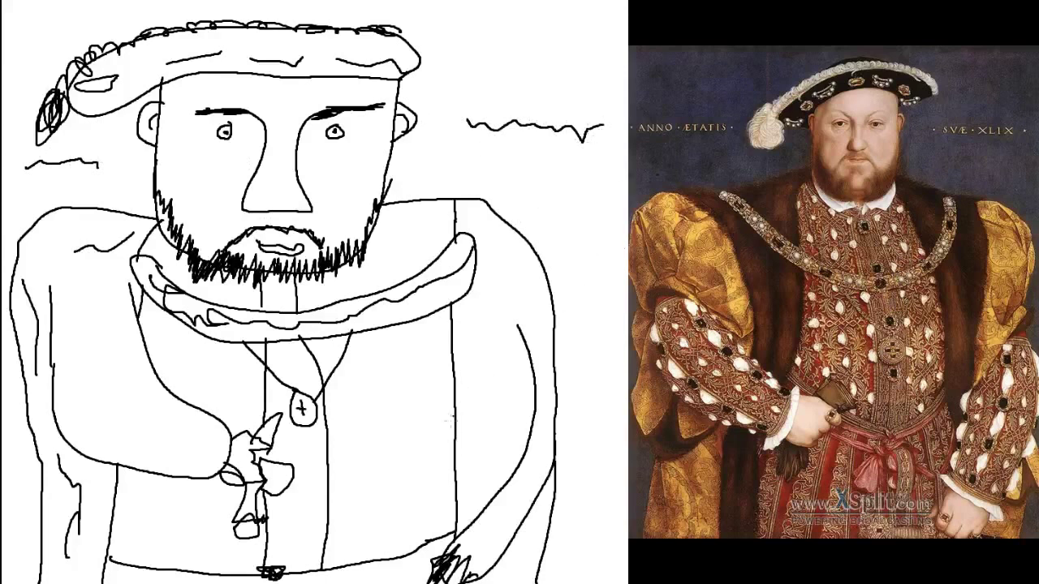
drag(240, 417, 218, 492)
drag(427, 558, 473, 575)
drag(428, 540, 480, 581)
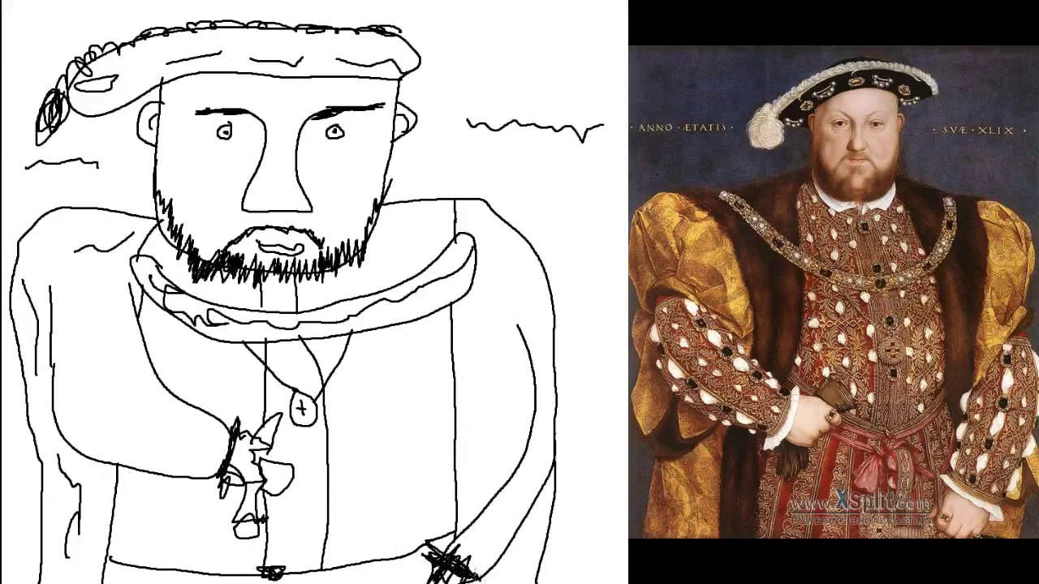